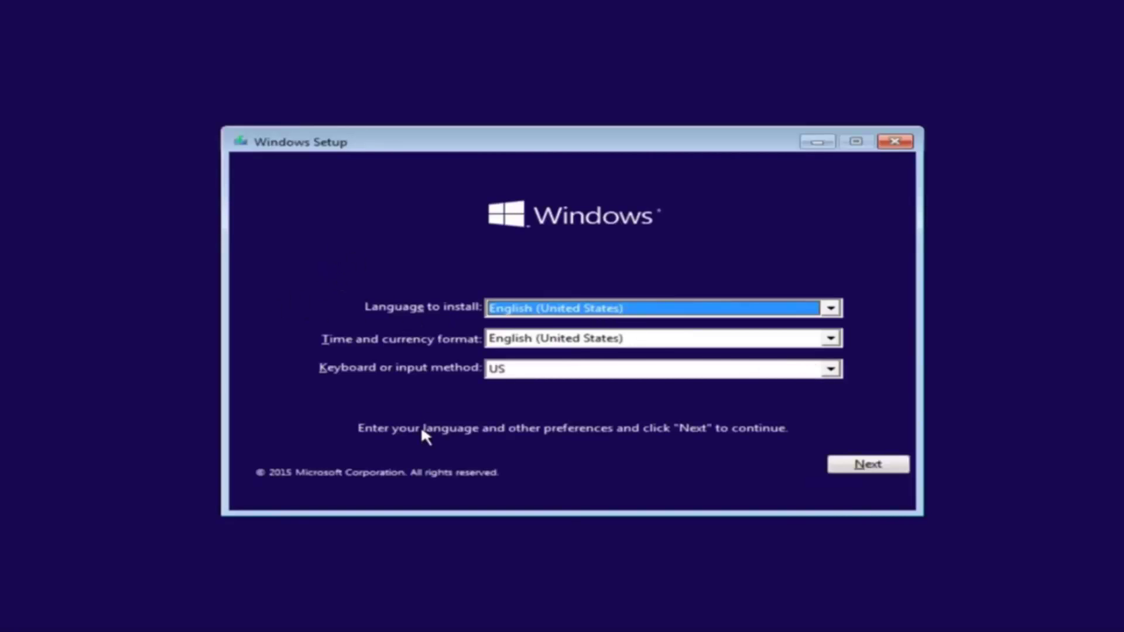
Keep English (United States) for install language and time and currency format, then continue
click(515, 310)
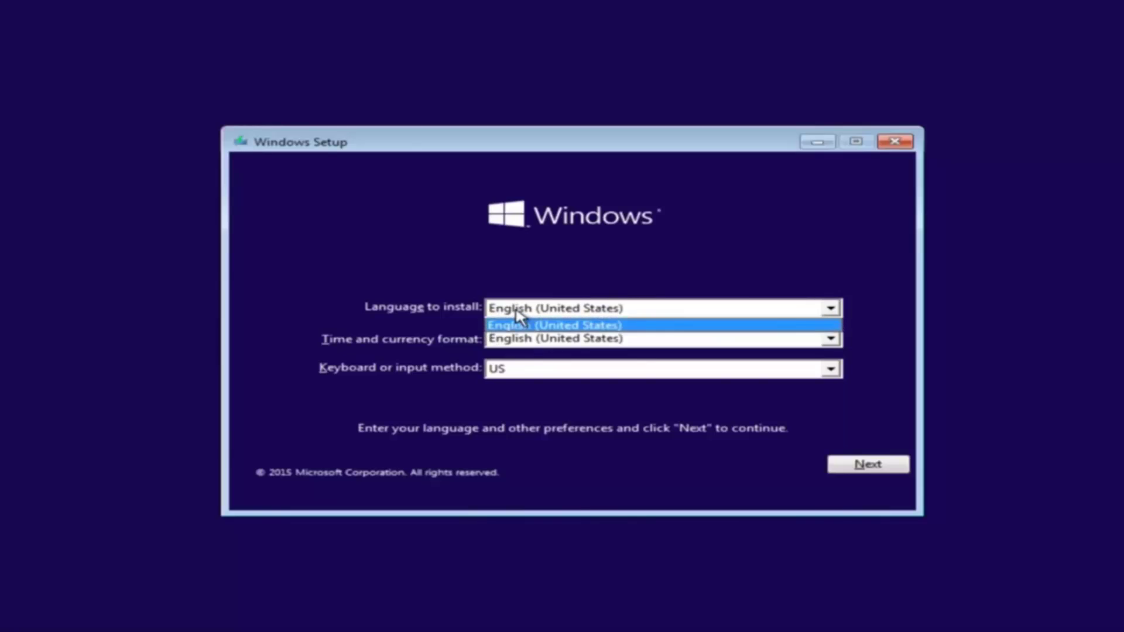
click(518, 322)
click(515, 343)
click(517, 347)
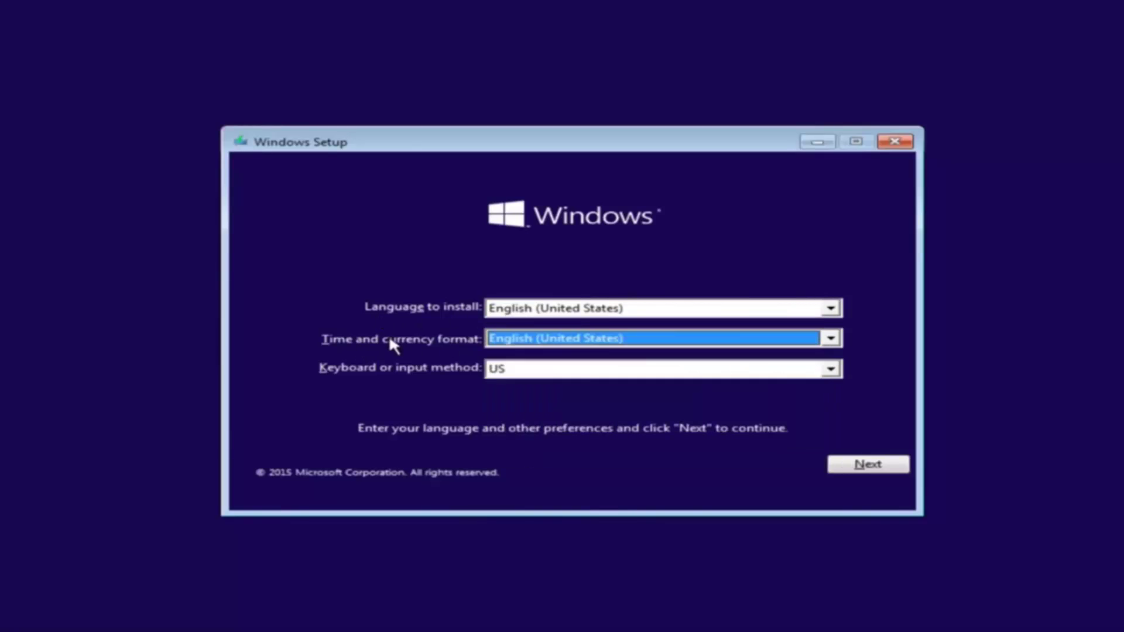
click(833, 465)
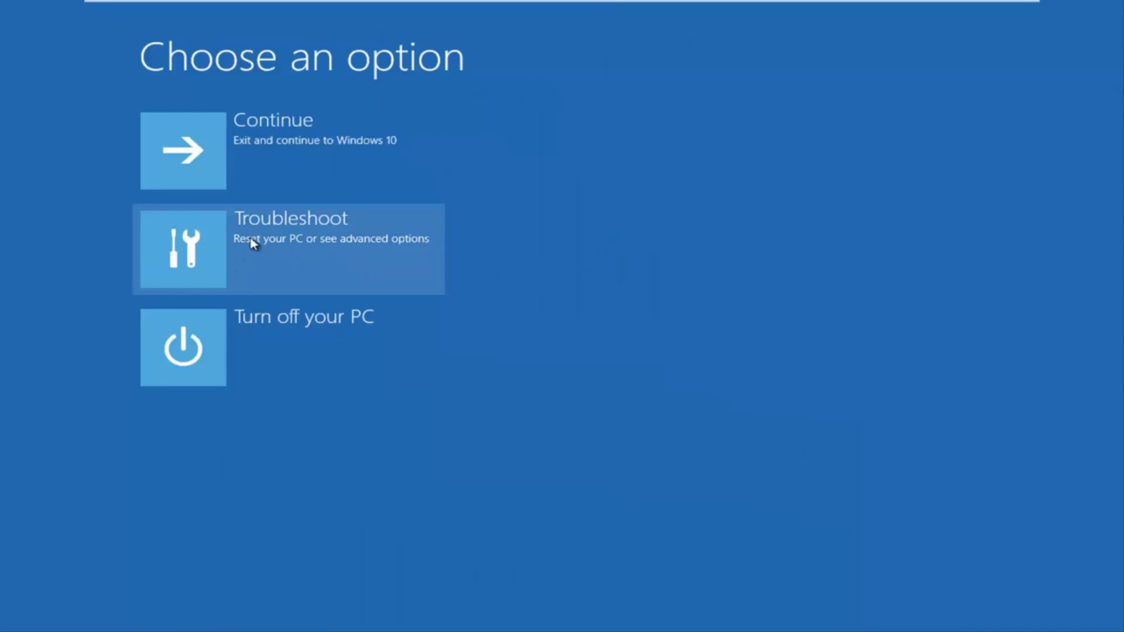
Launch Command Prompt via Troubleshoot > Advanced options
click(343, 254)
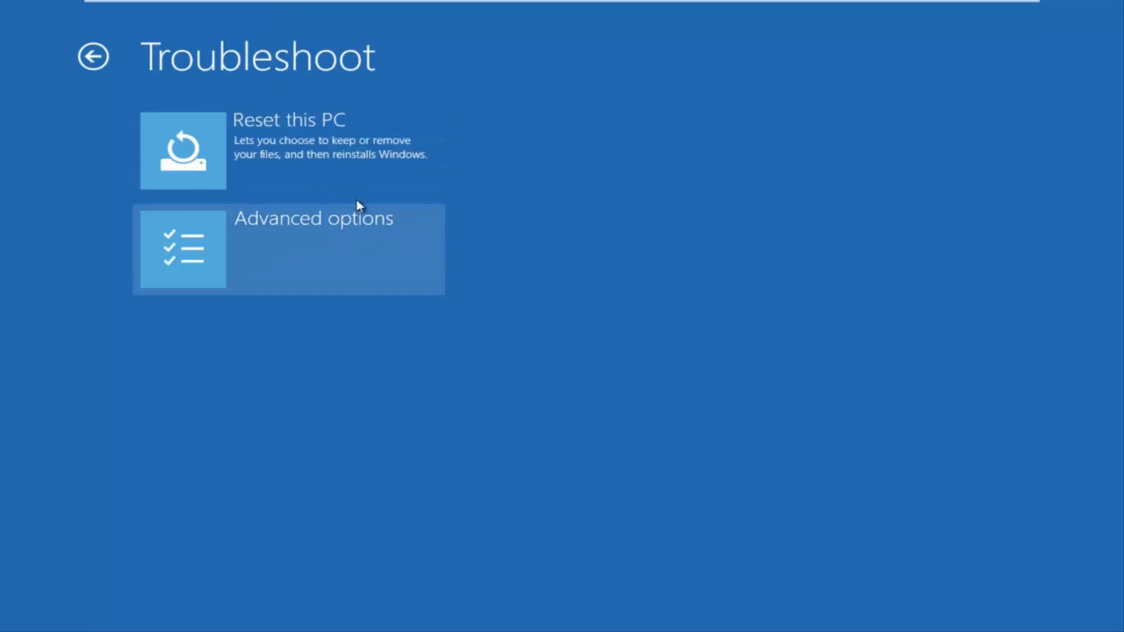
click(263, 248)
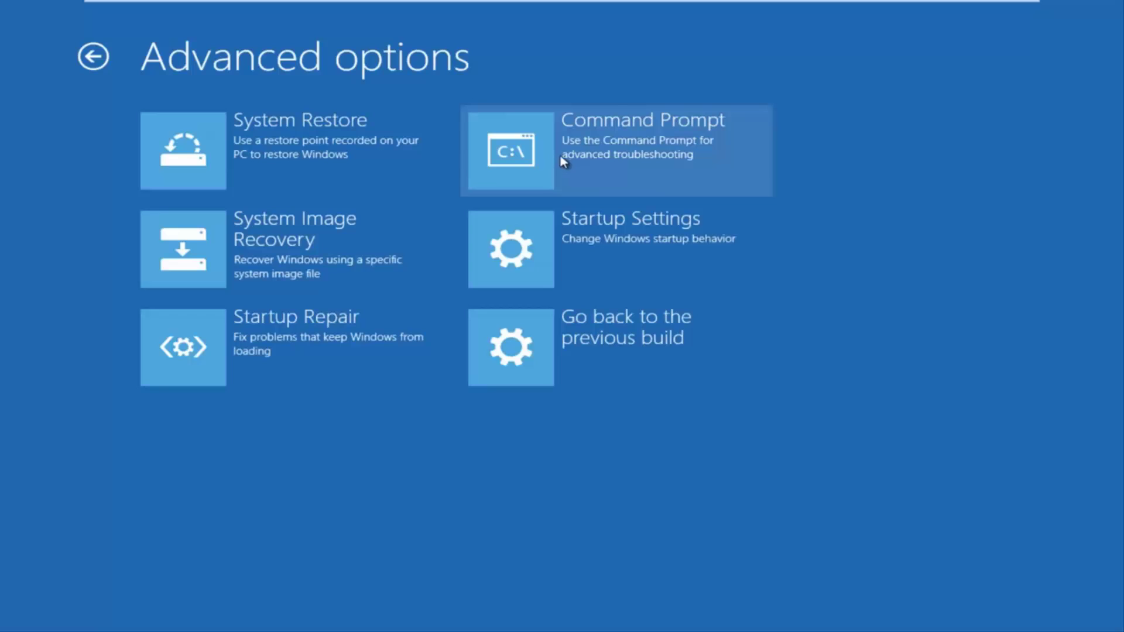
click(596, 142)
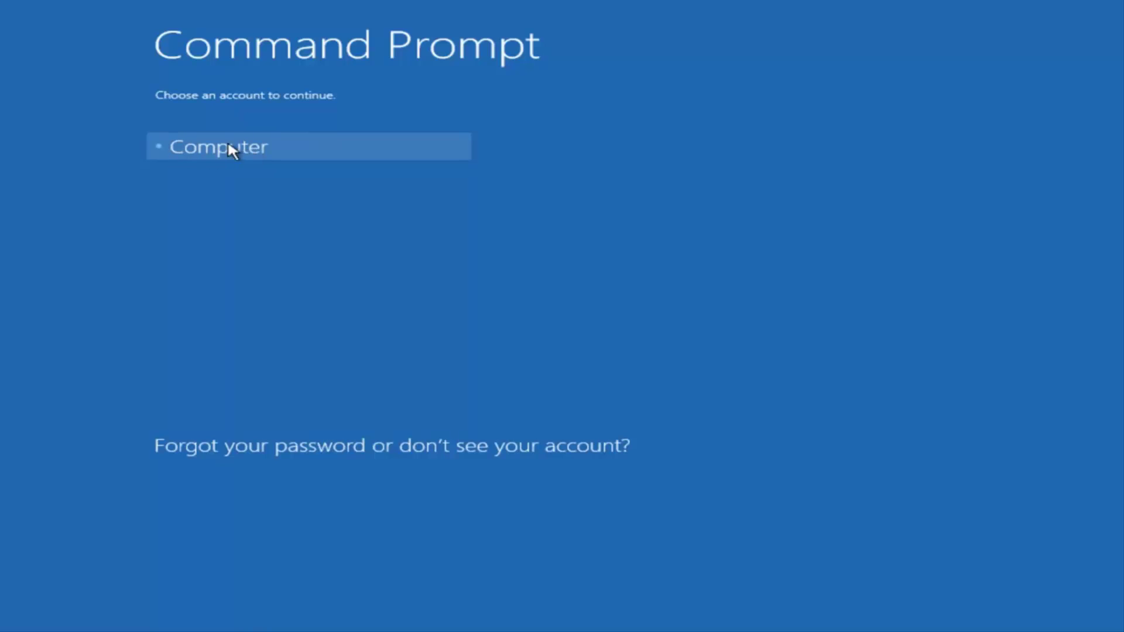
Choose the Computer account and submit its password
click(256, 146)
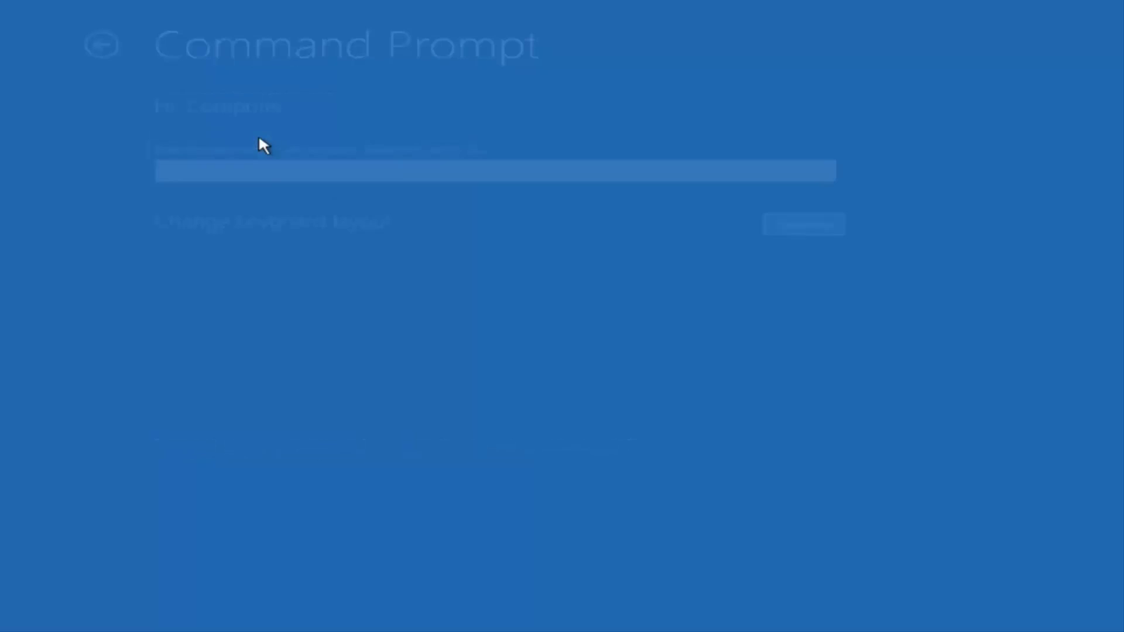
text(********)
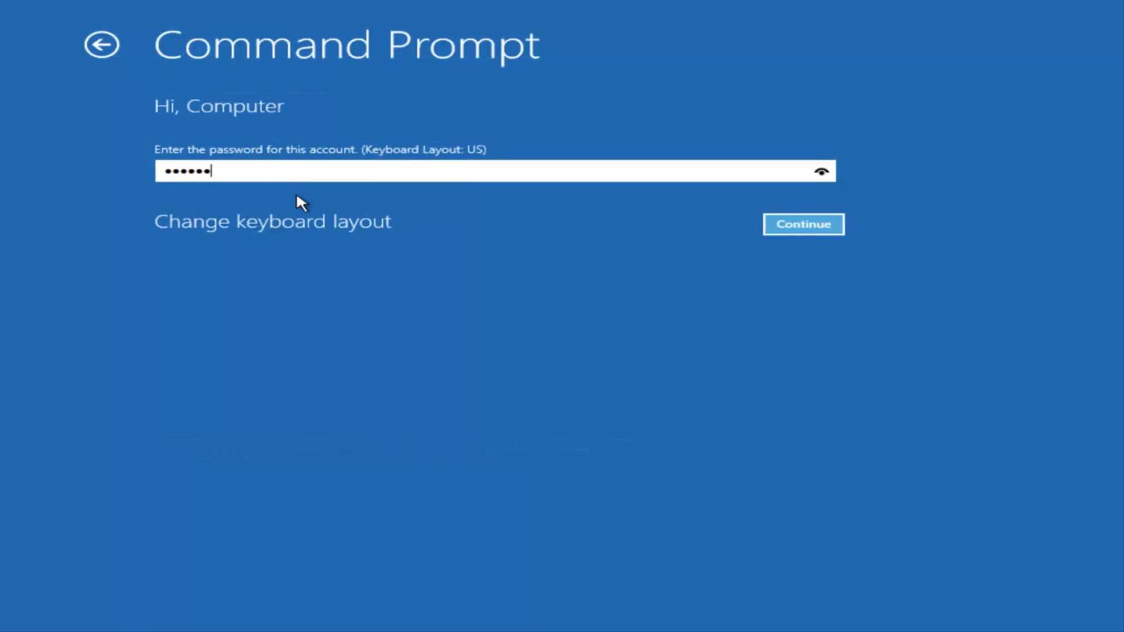
key(Return)
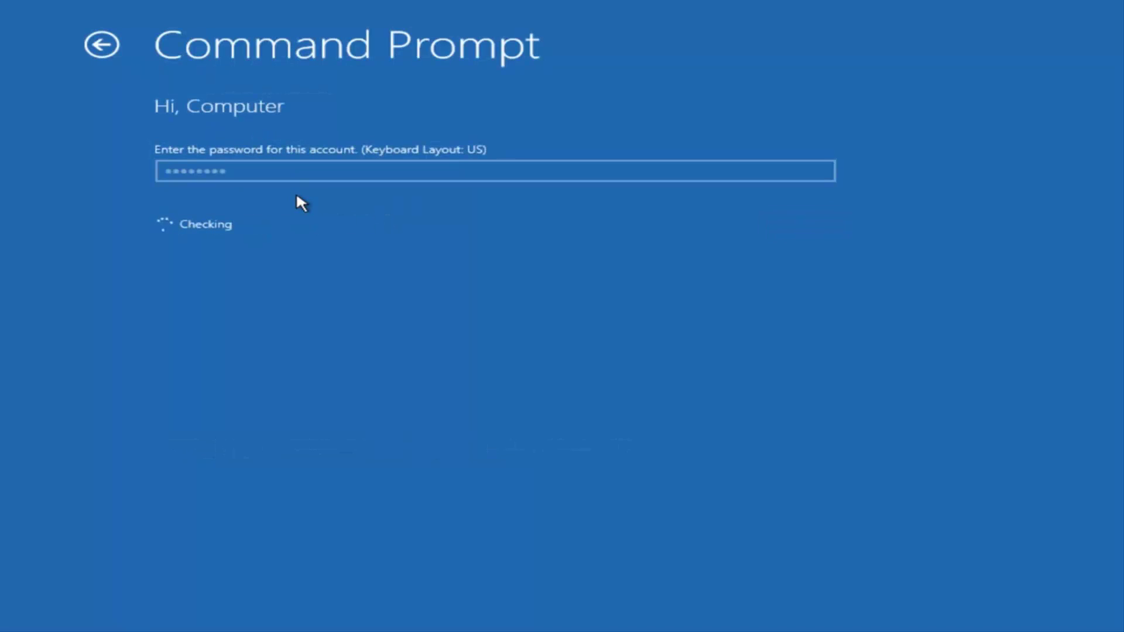
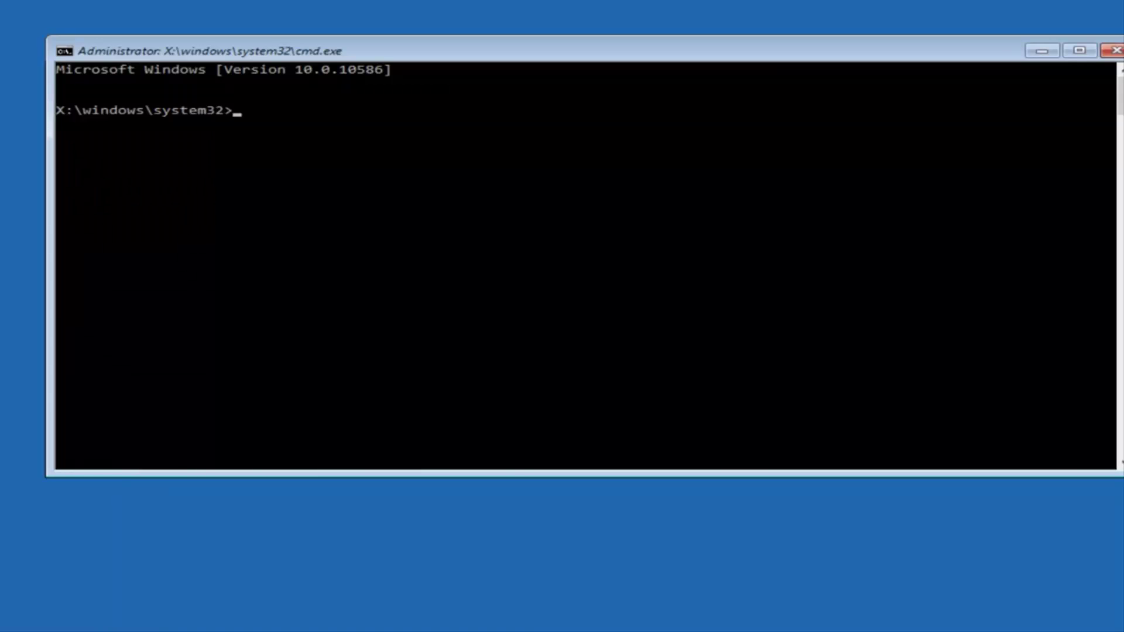
Run Bootrec /fixmbr to repair the master boot record
text(Bootrec /)
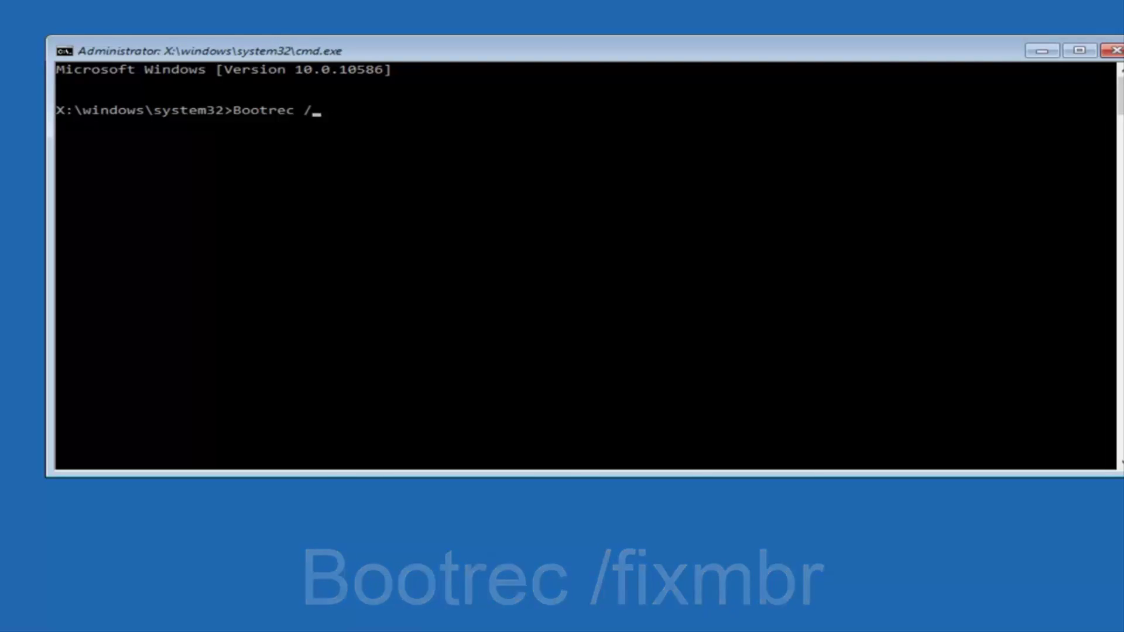
text(fixmbr)
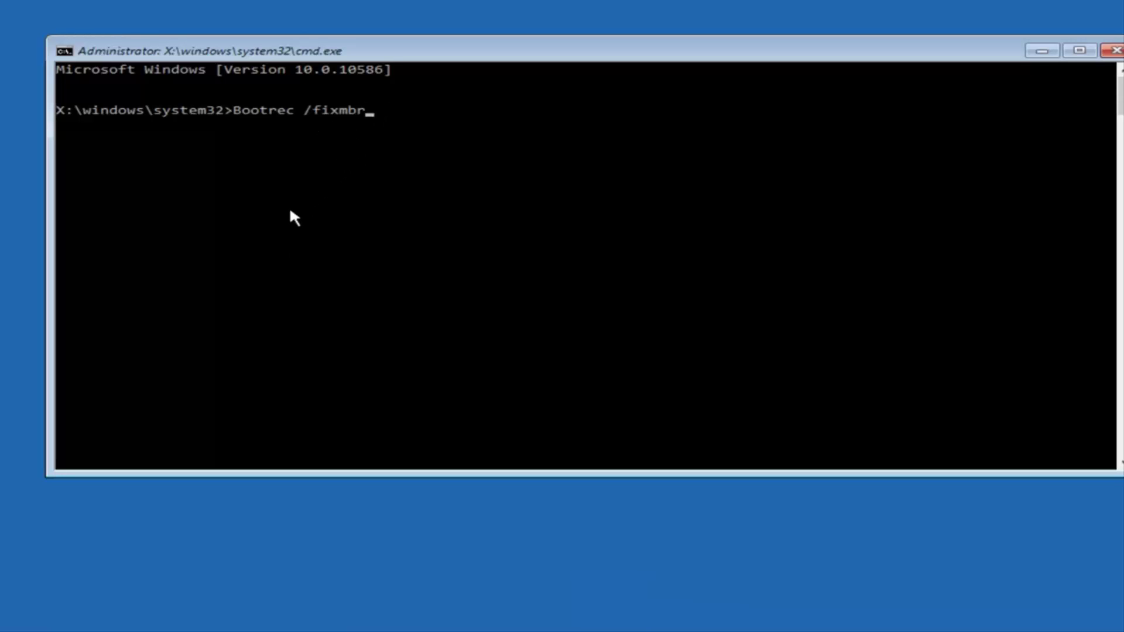
key(Return)
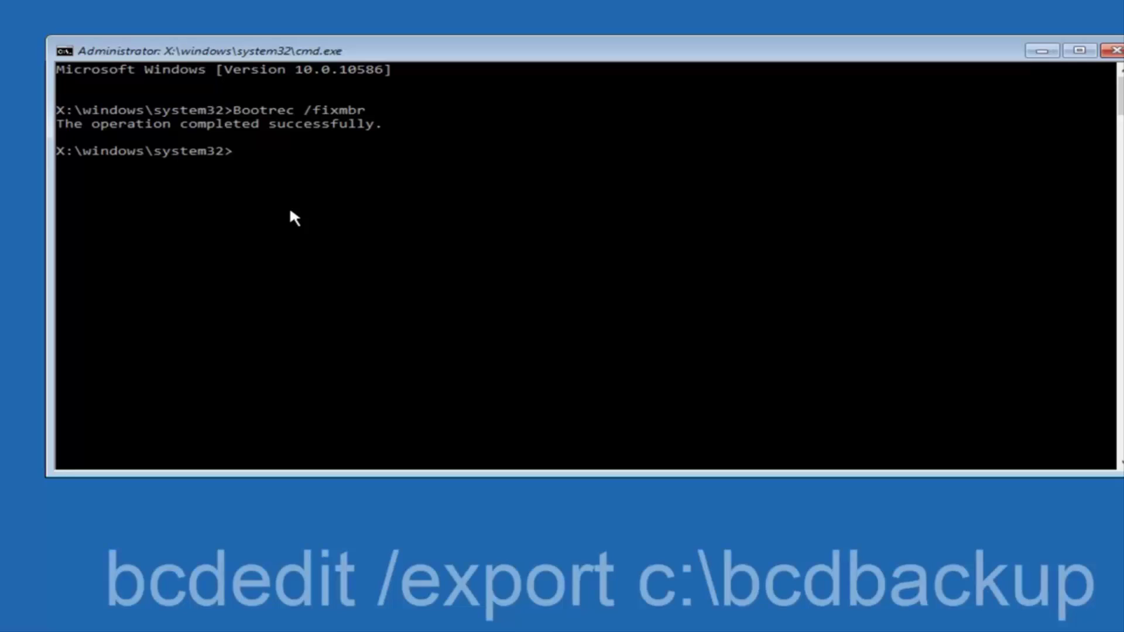
Export the boot configuration data to c:\bcdbackup with bcdedit /export
text(bcdedit /)
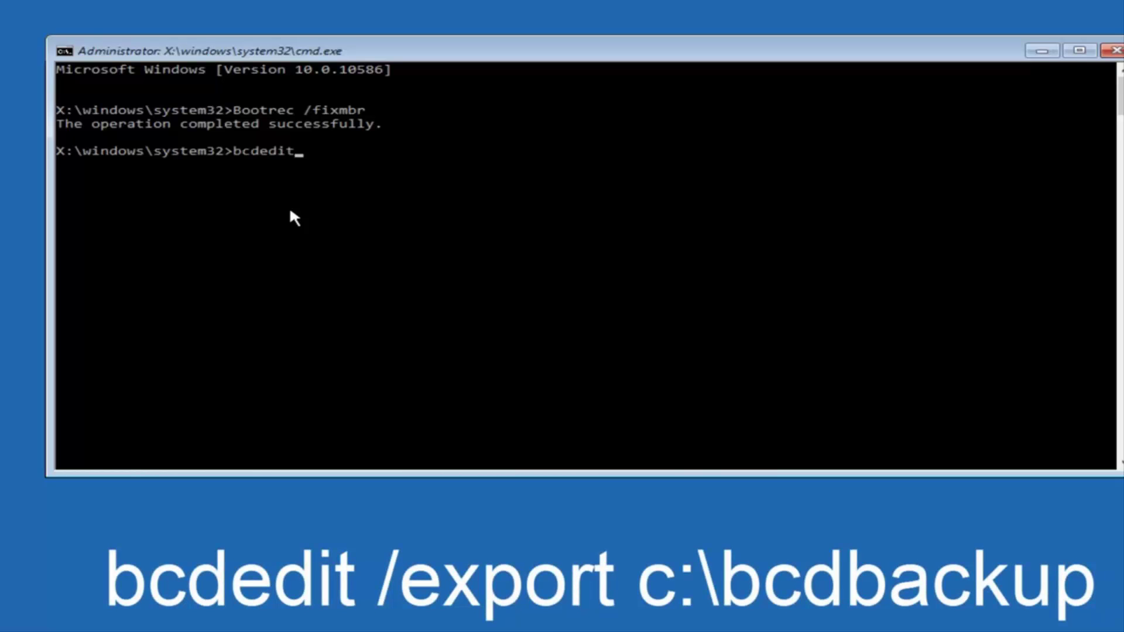
key(BackSpace)
text(/export c:\bcd)
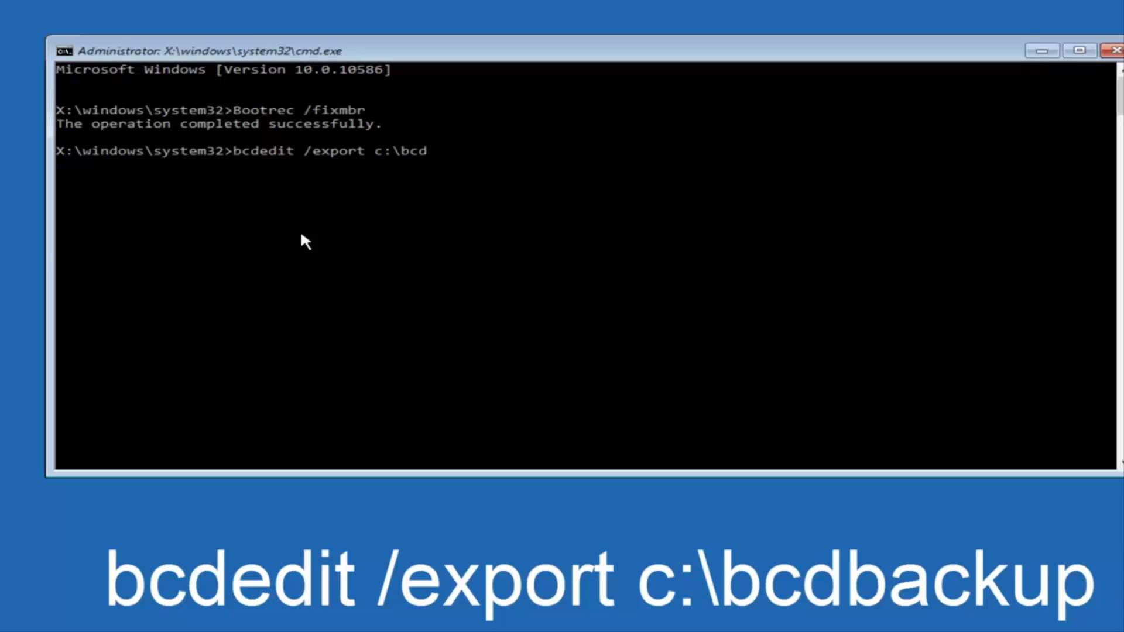
text(backup)
key(Return)
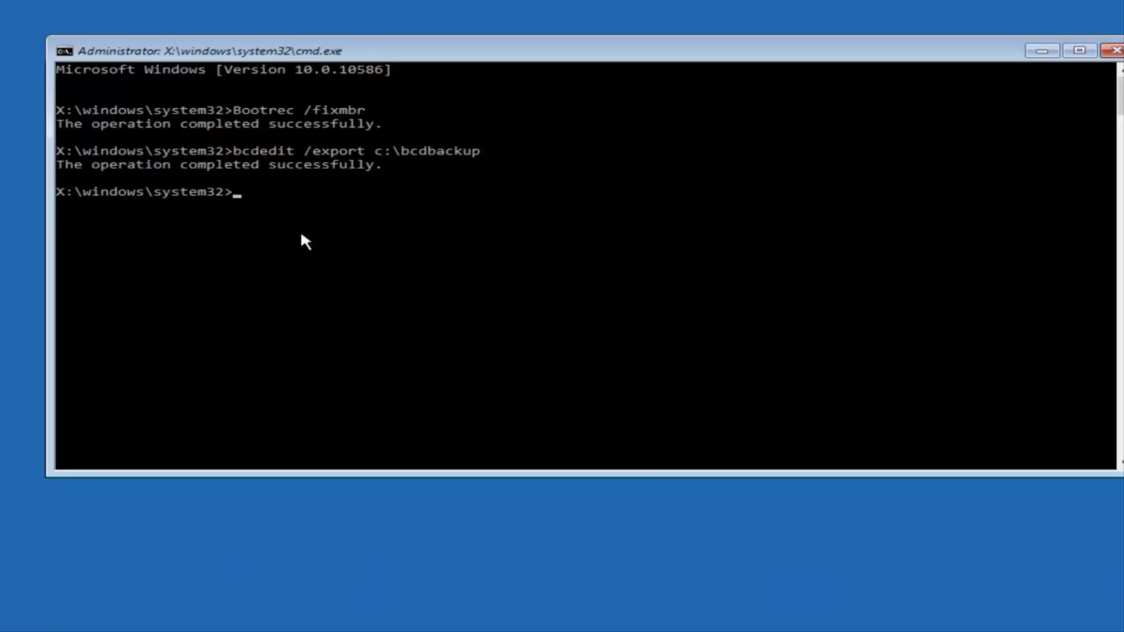
Run attrib c:\boot\bcd -h -r -s to make the BCD file visible and writable
text(attrib c:\)
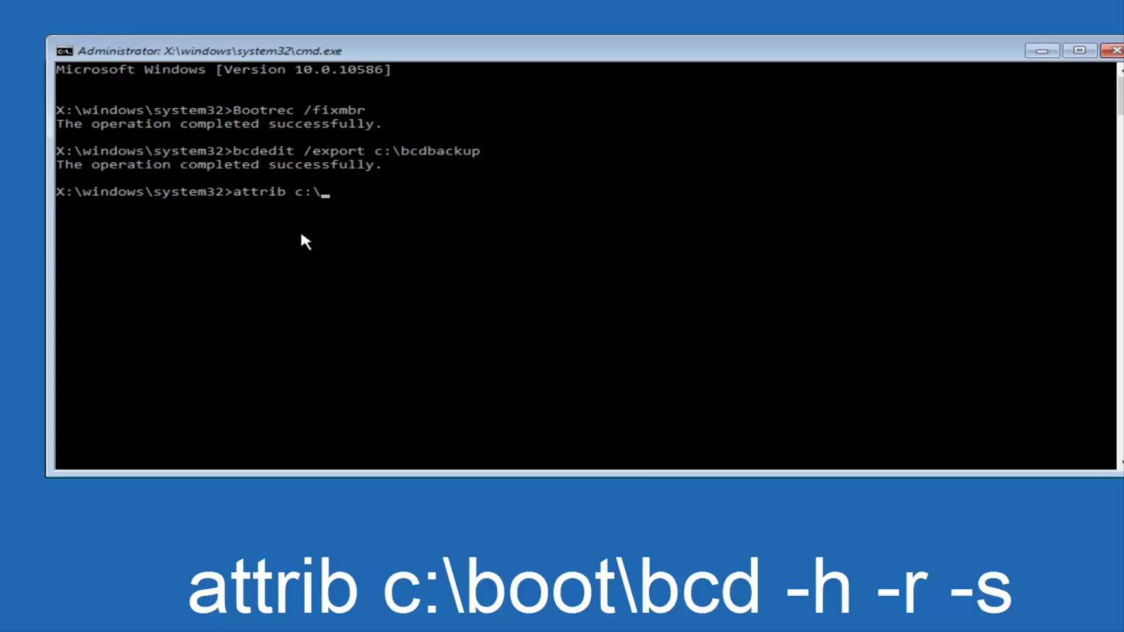
text(boot\bcd -h)
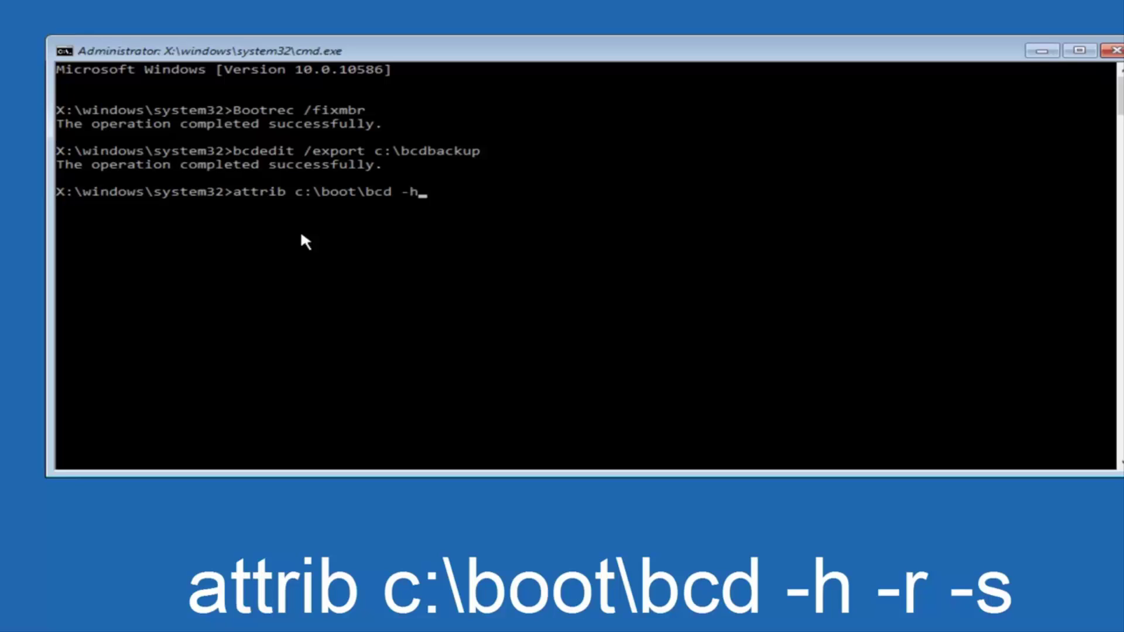
text( -r -s)
key(Return)
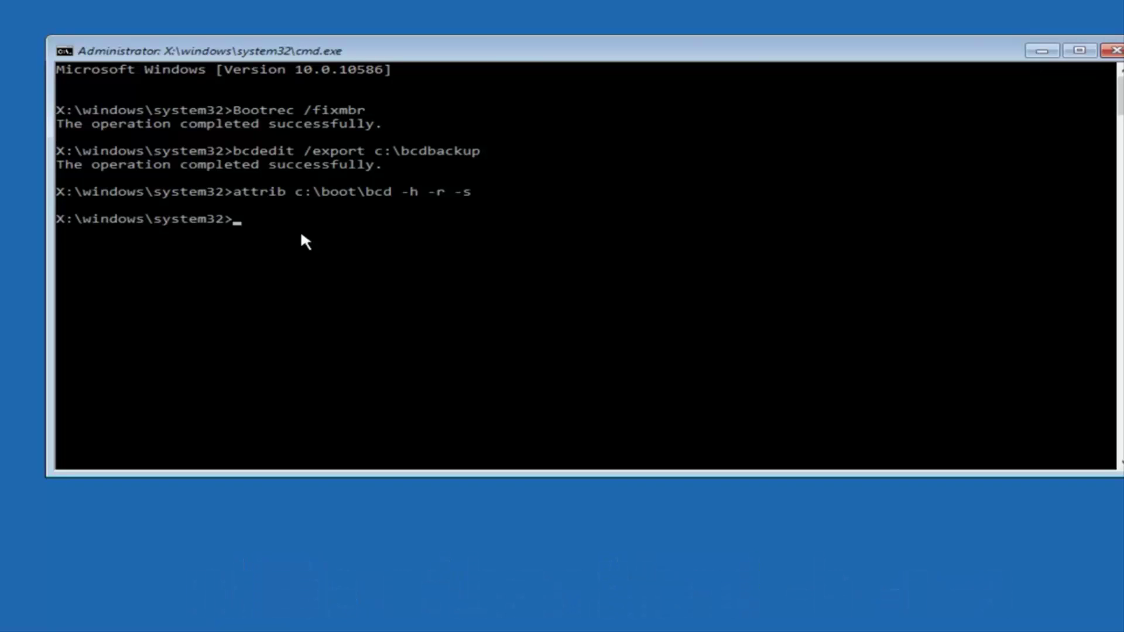
Rename c:\boot\bcd to bcd.old with the ren command
text(ren c:\boo)
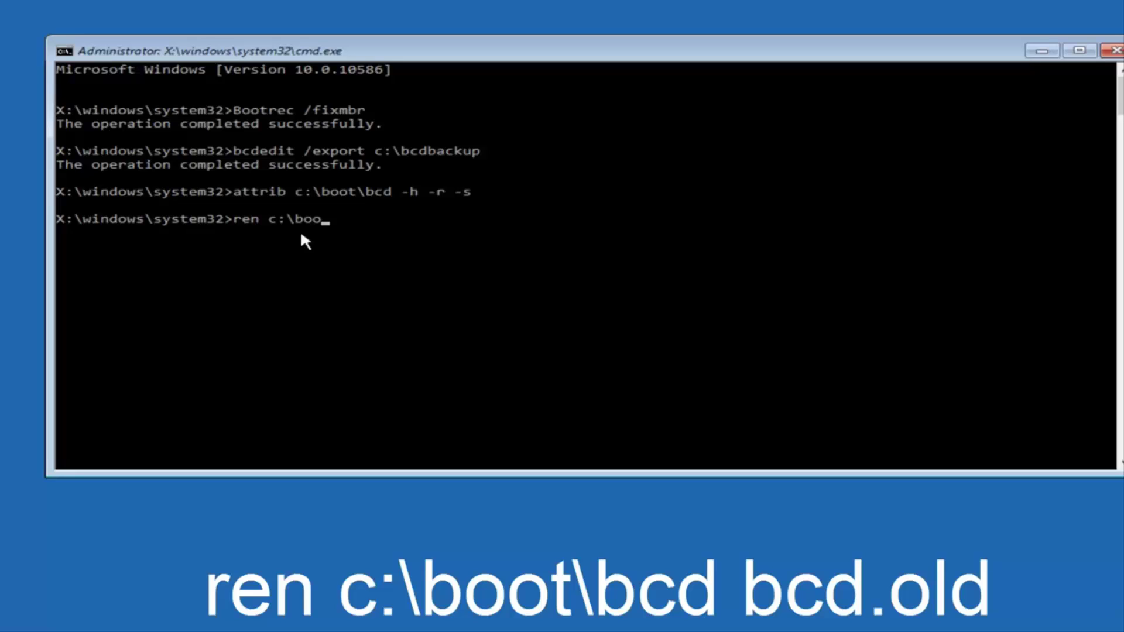
text(c:oot)
text(cd)
text( bcd)
text(.old)
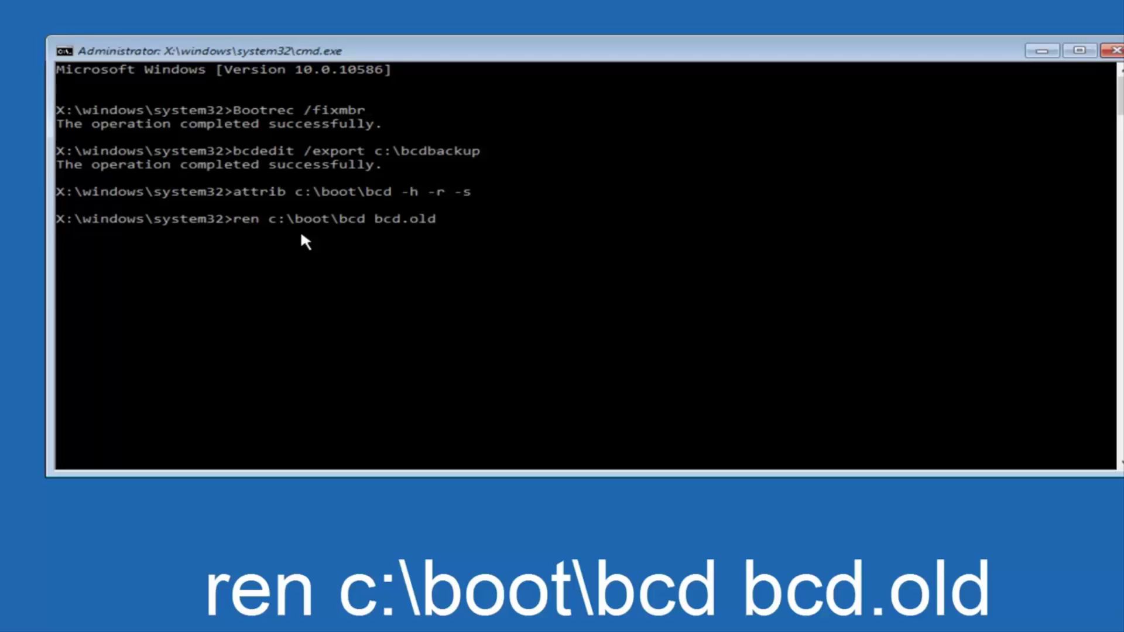
key(Return)
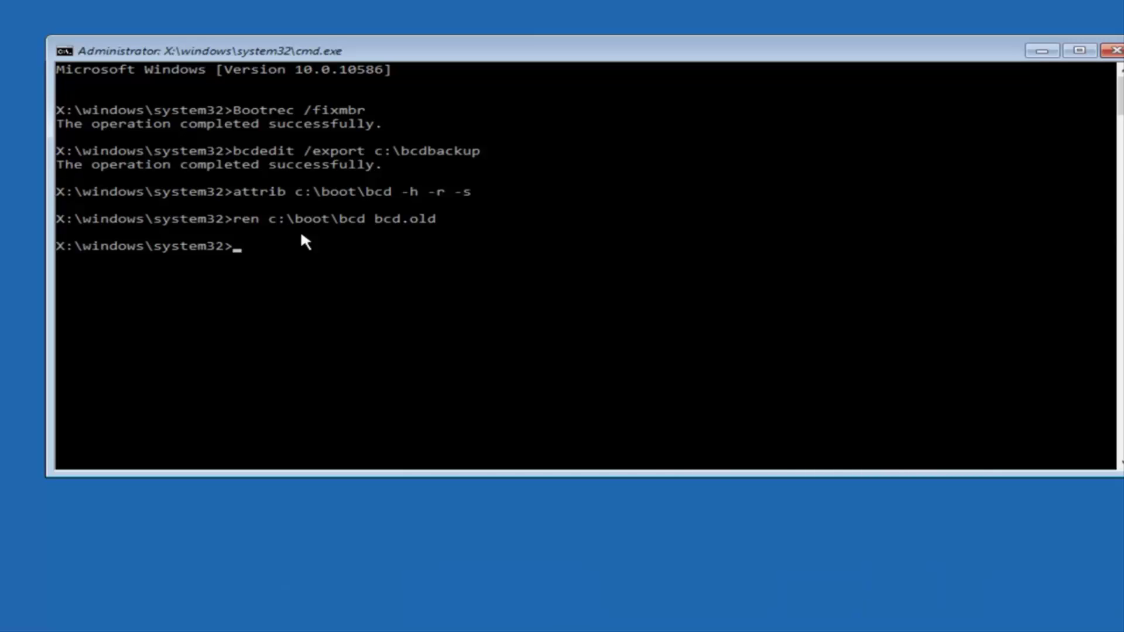
Run bootrec /rebuildbcd and answer y to add C:\Windows to the boot list
text(bootrec /rebuildbcd)
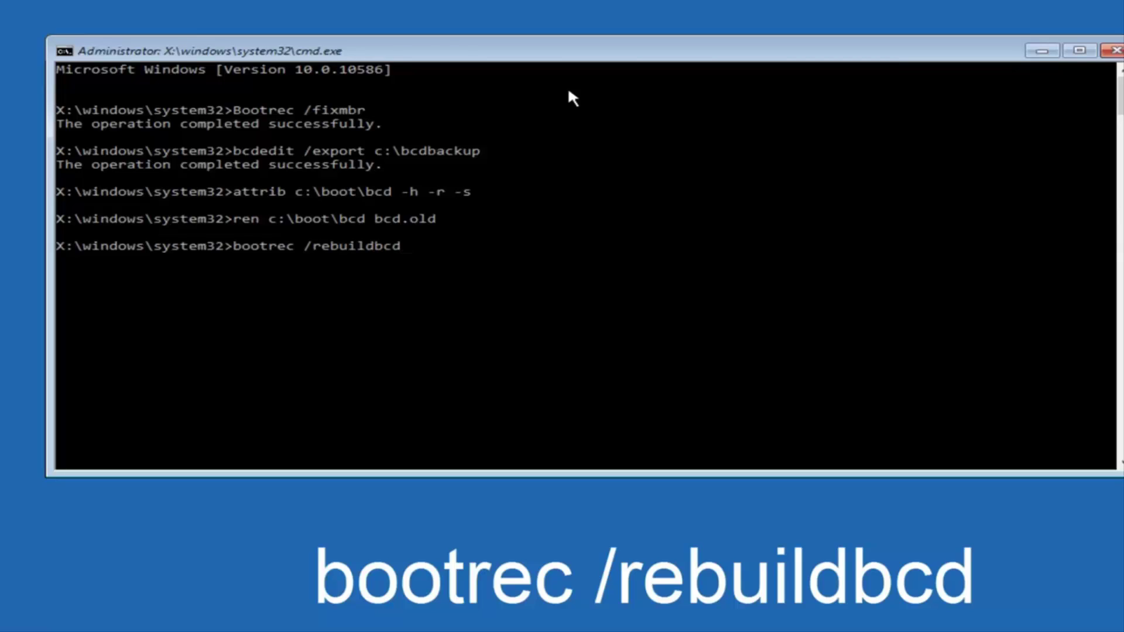
key(Return)
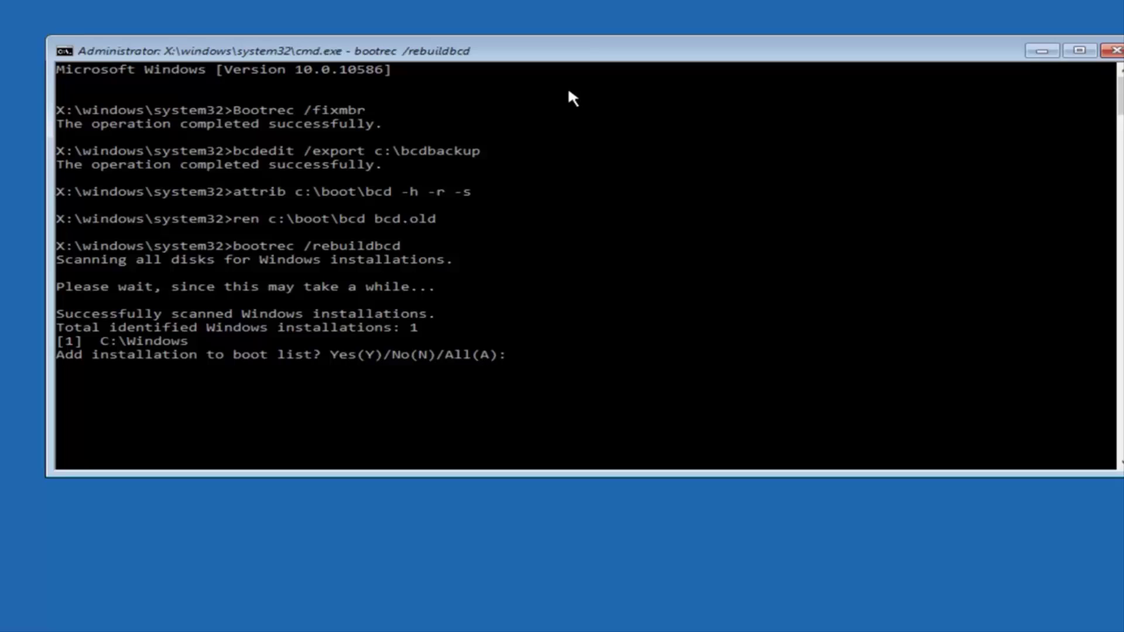
text(y)
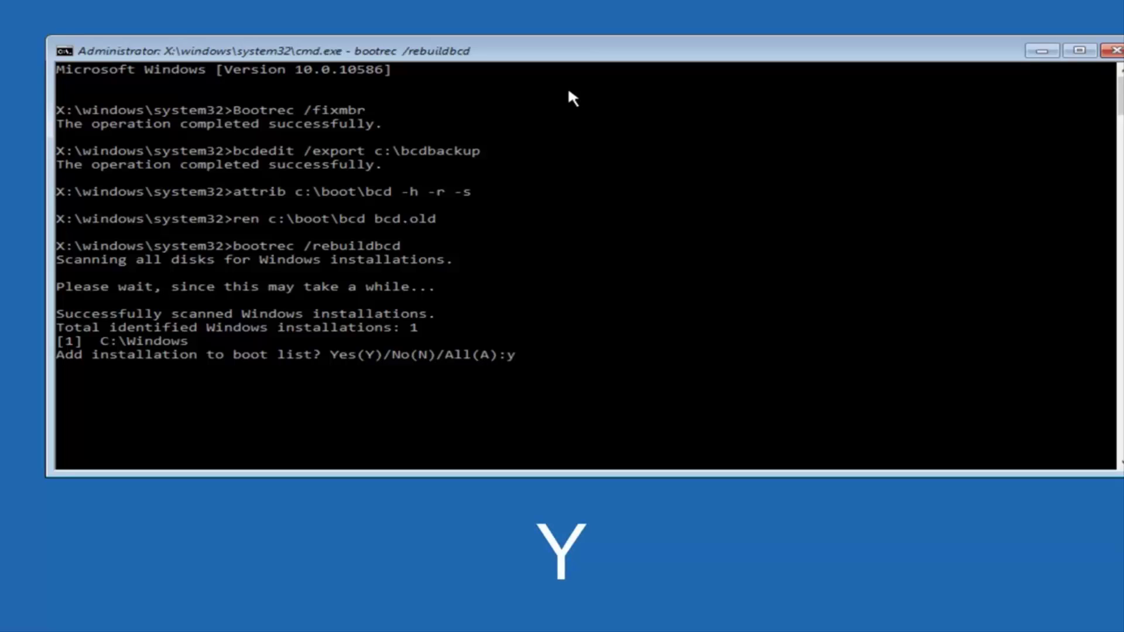
key(Return)
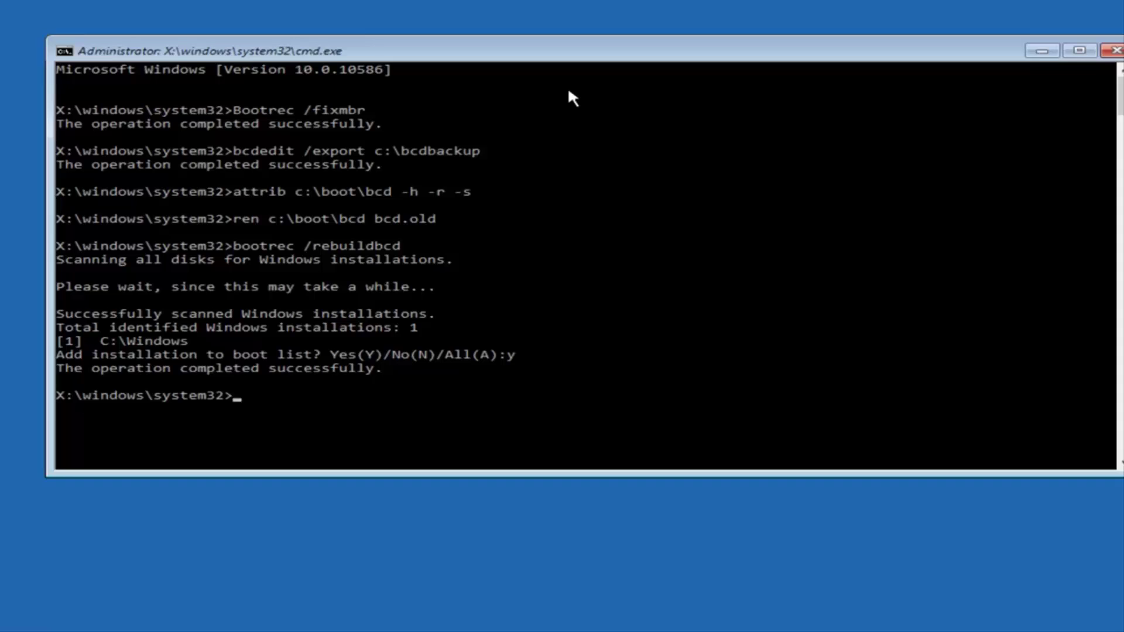
Exit Command Prompt and choose Continue to start Windows 10 Pro
text(exit)
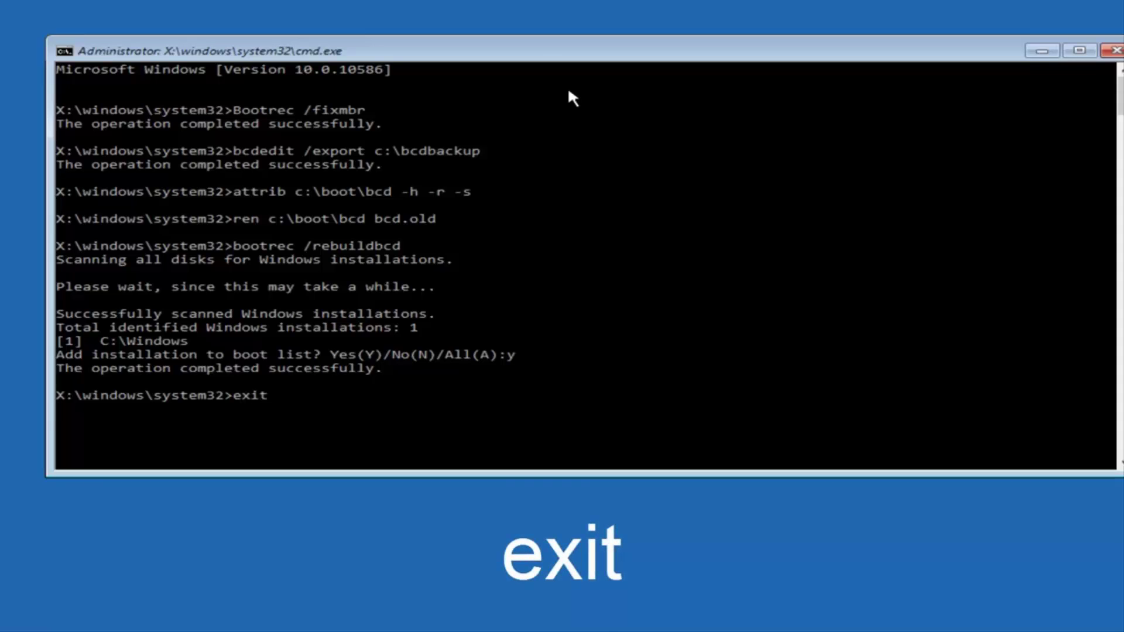
key(Return)
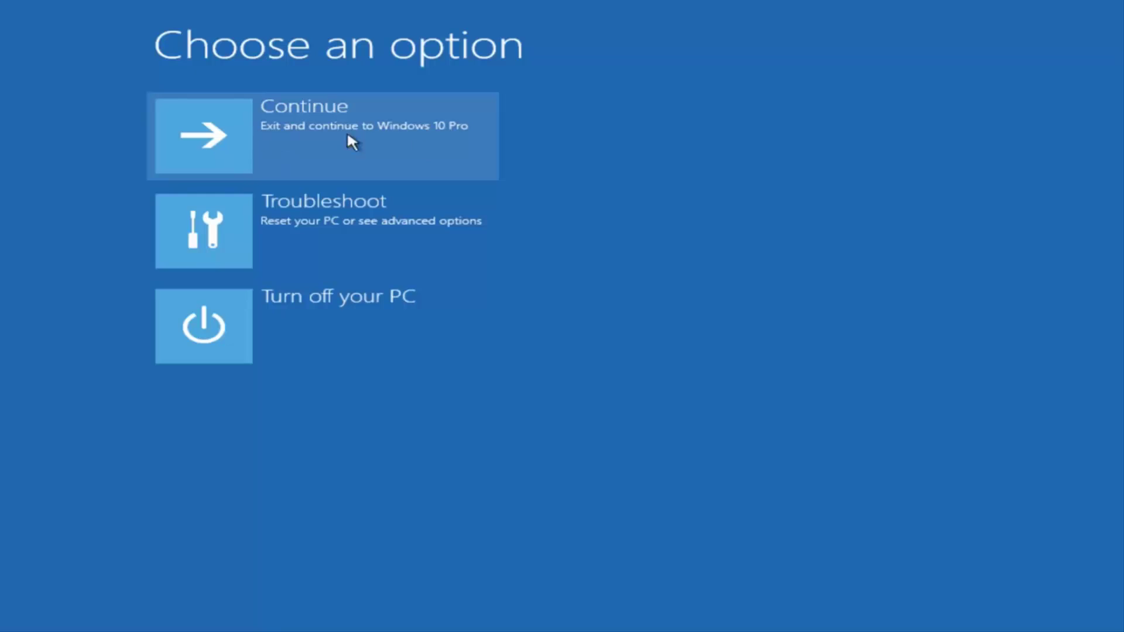
click(302, 126)
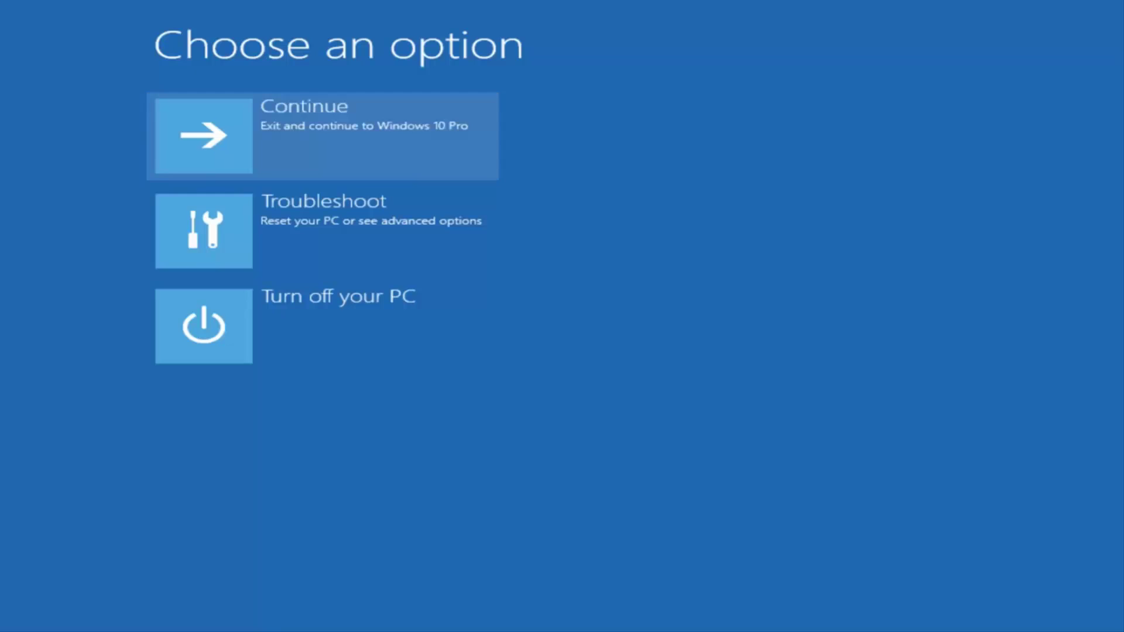